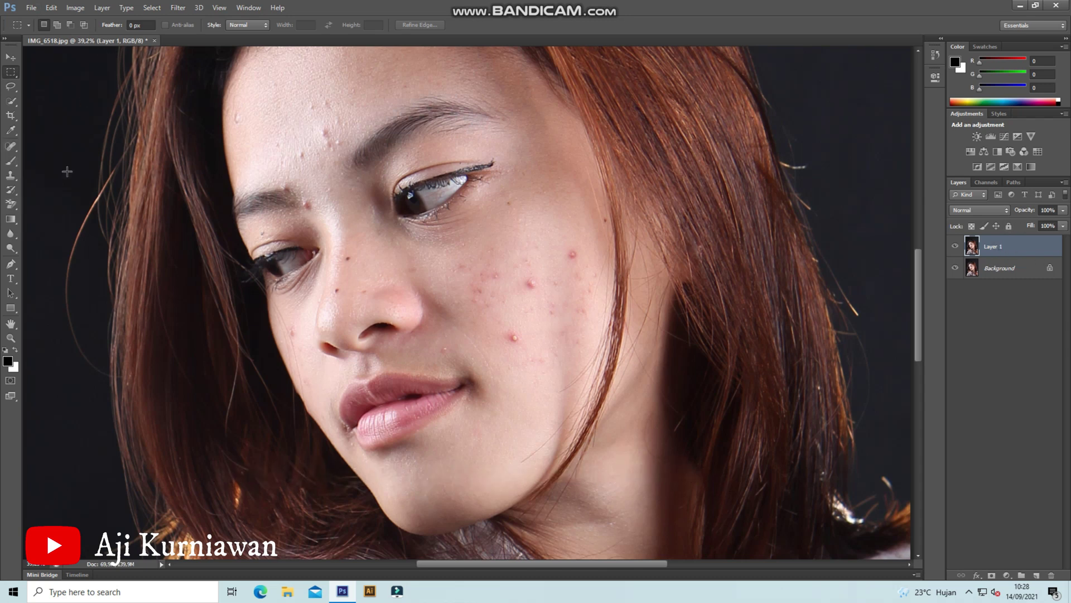
Choose the Spot Healing Brush and remove the large whitehead on the near cheek of Layer 1
right_click(13, 147)
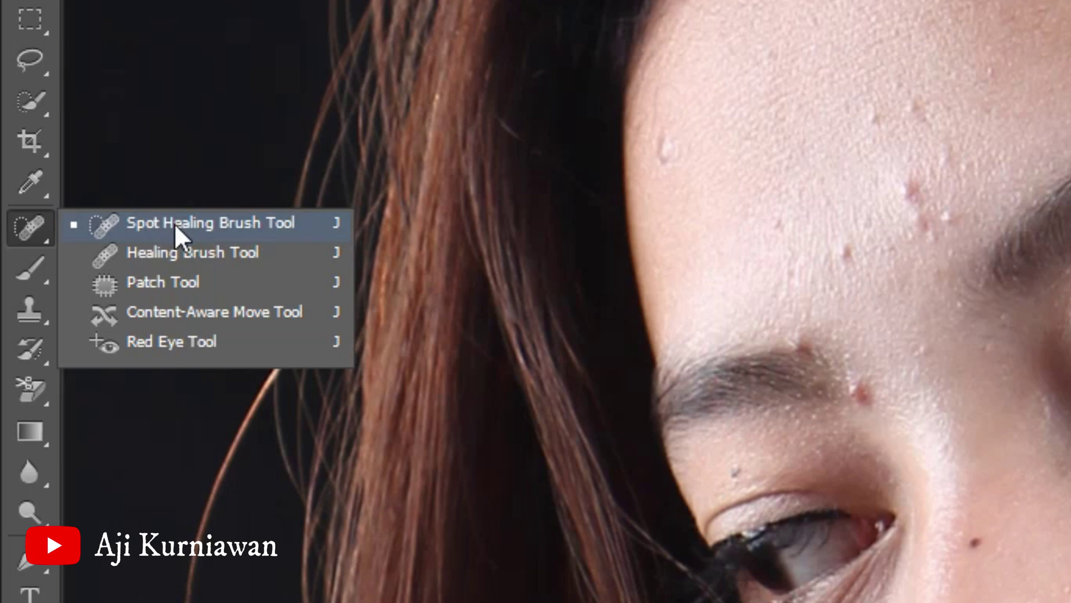
click(186, 222)
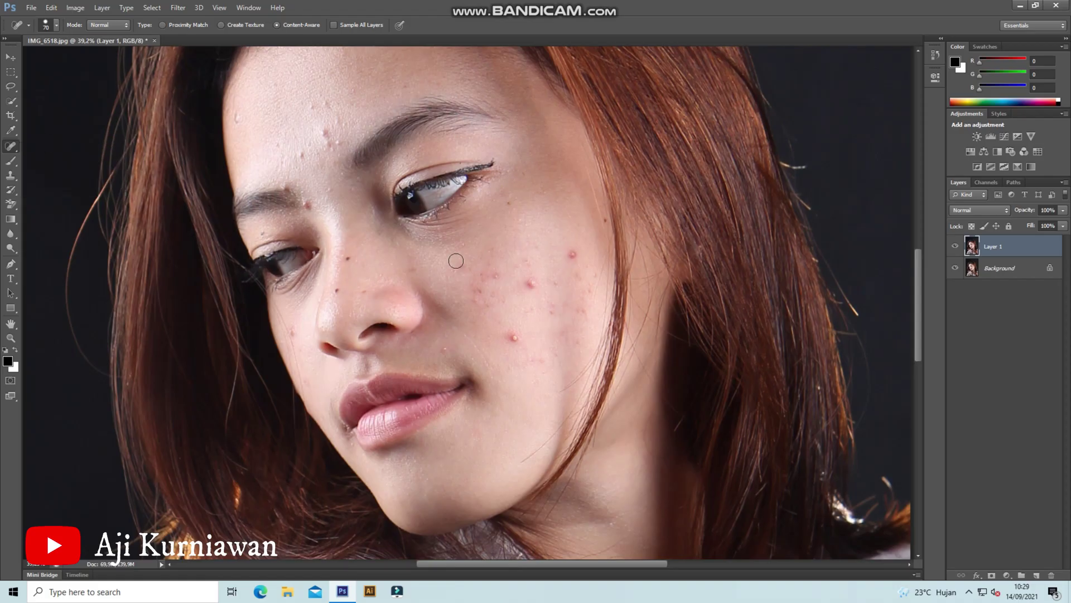
scroll(540, 297, up, 3)
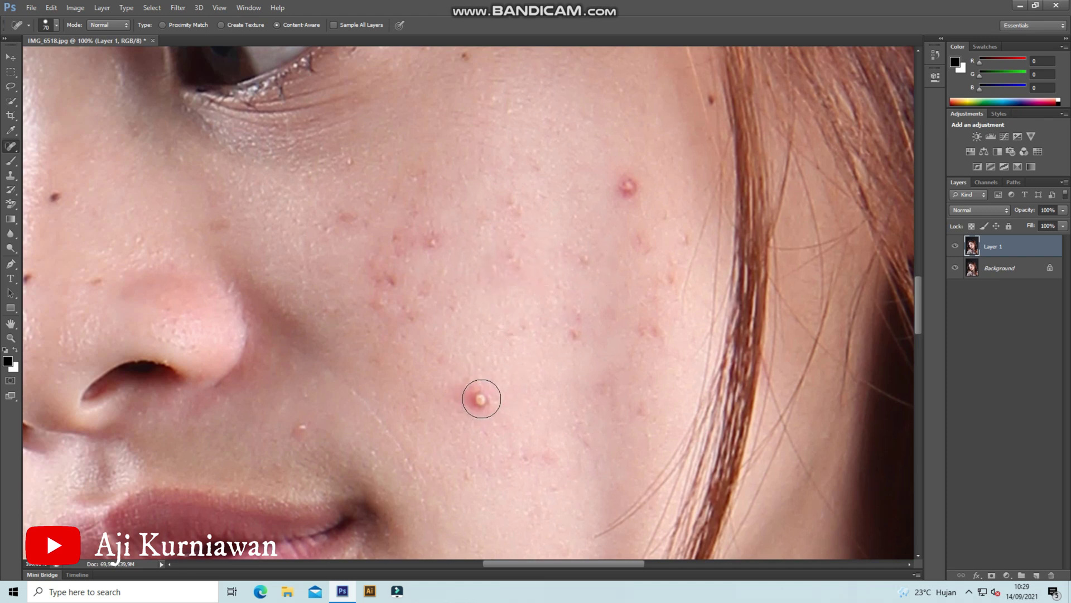
click(479, 400)
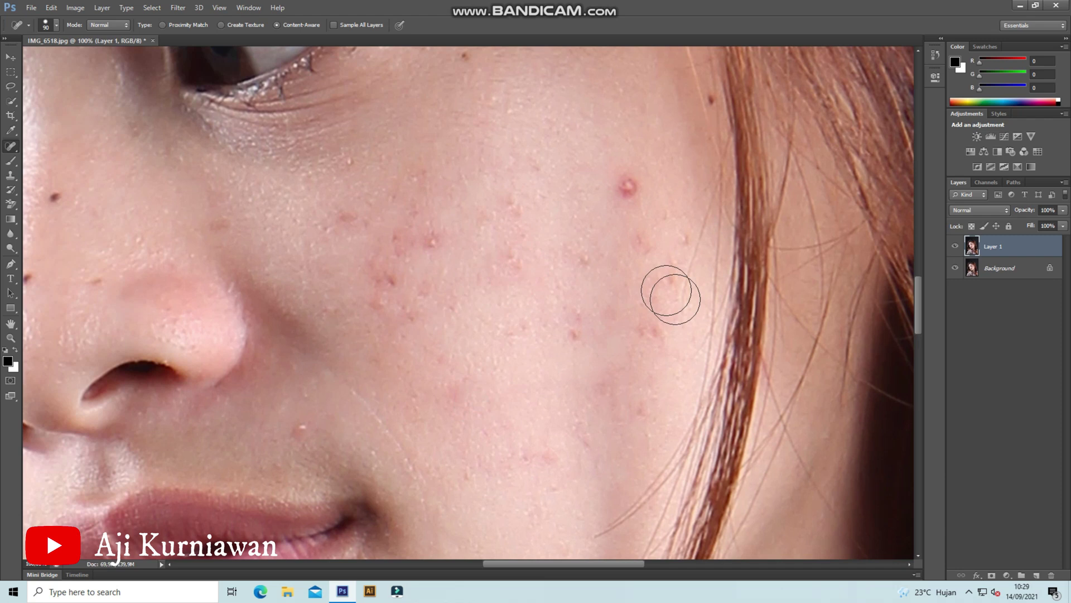
Heal the red pimple and small blemishes on the outer cheek beside the hair with a size 90 brush
click(627, 188)
click(594, 257)
click(591, 252)
click(634, 236)
click(678, 236)
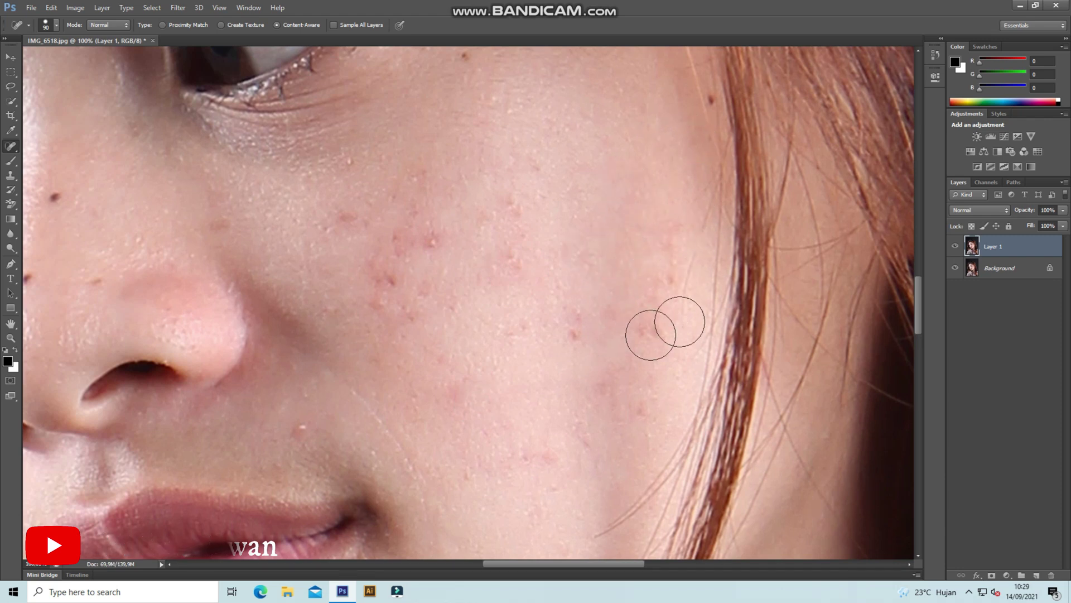
click(681, 261)
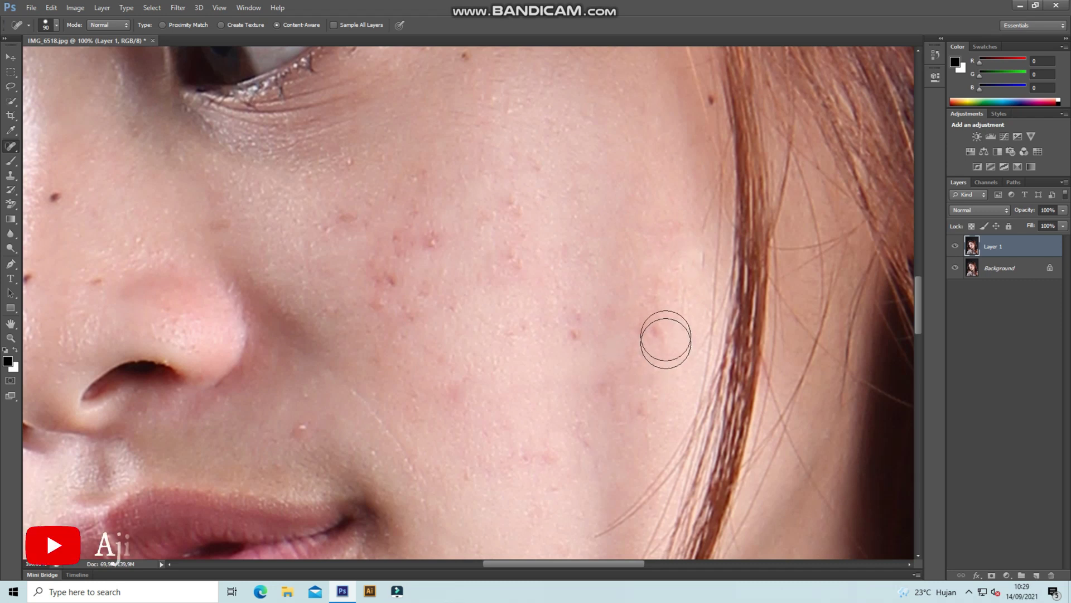
click(674, 297)
Heal the spots across the middle of the near cheek and the red cluster beside the nose
click(569, 326)
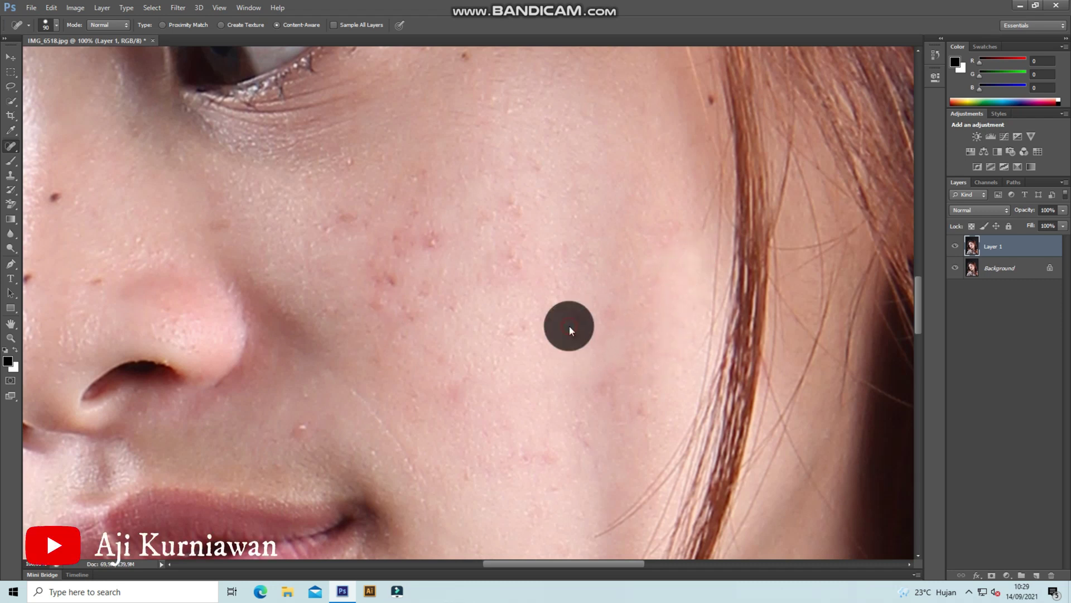
click(512, 215)
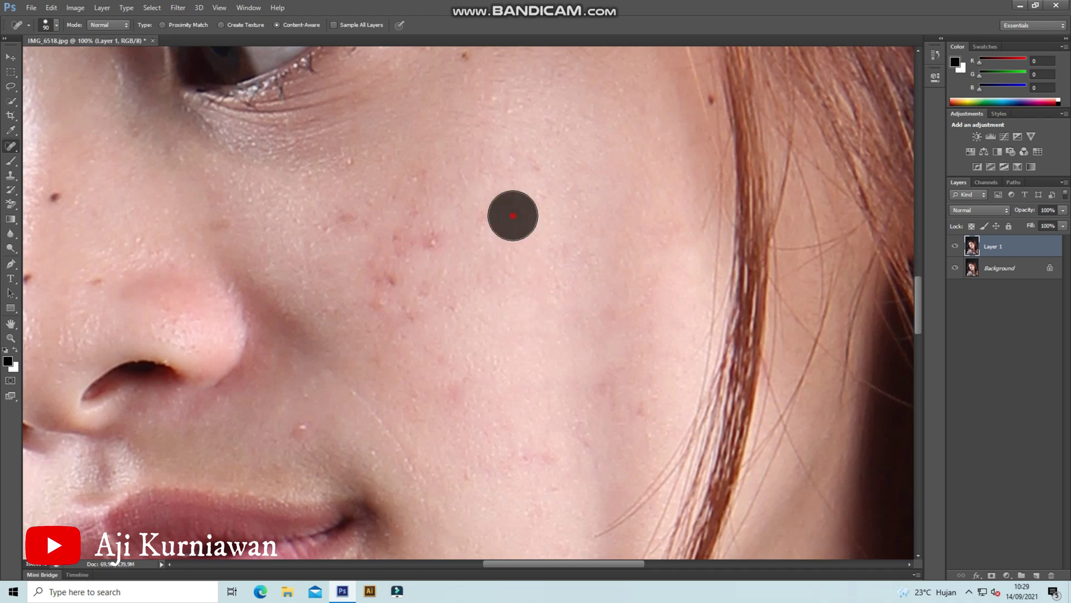
click(343, 213)
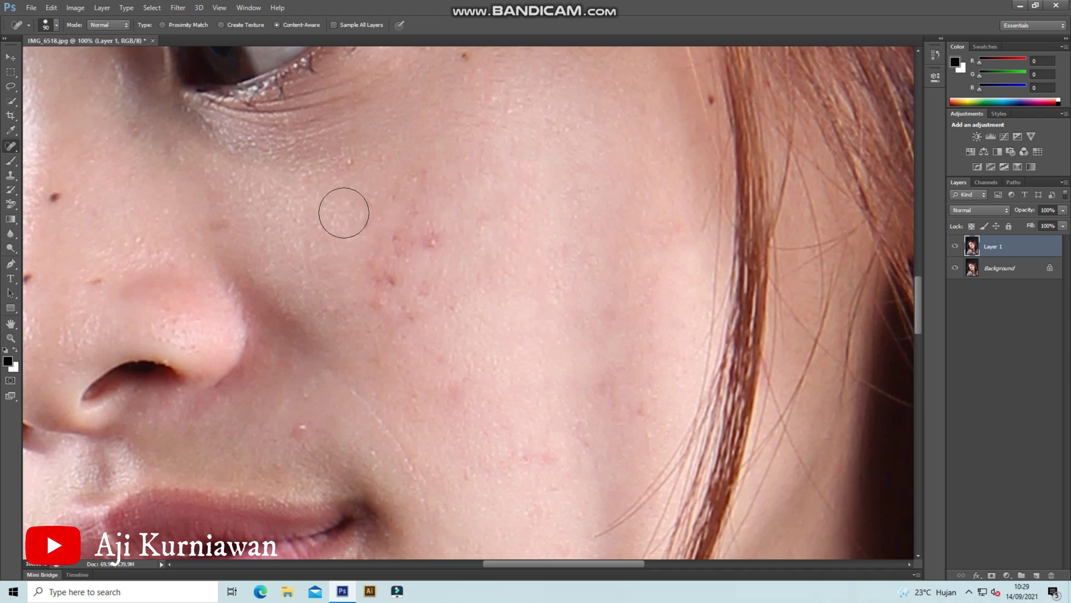
click(395, 243)
click(387, 274)
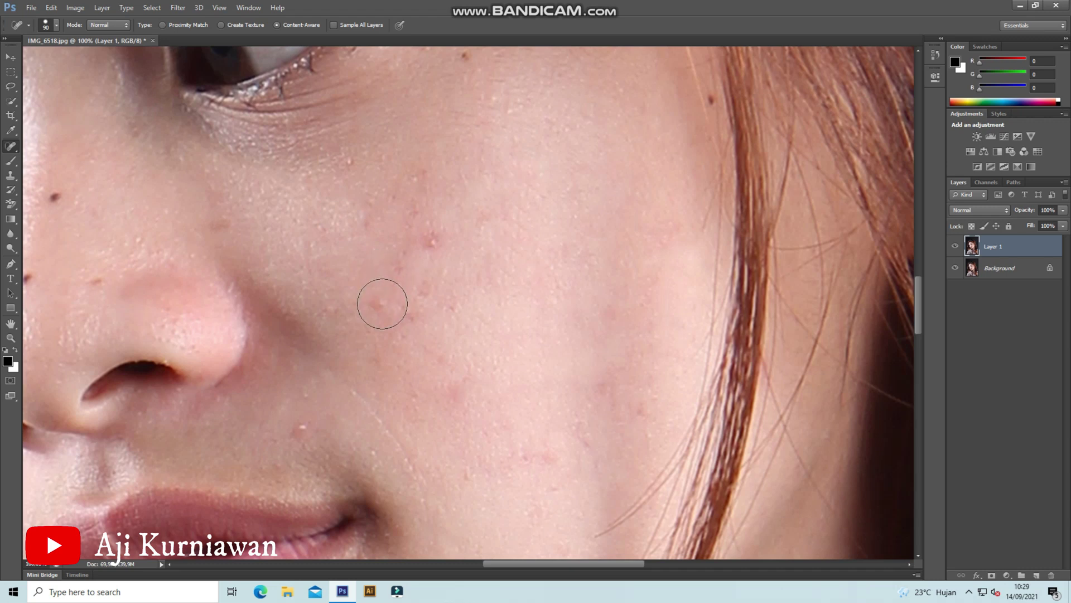
Heal the blemishes above the upper lip and across the lower part of the near cheek
click(304, 425)
click(425, 411)
click(465, 479)
click(549, 461)
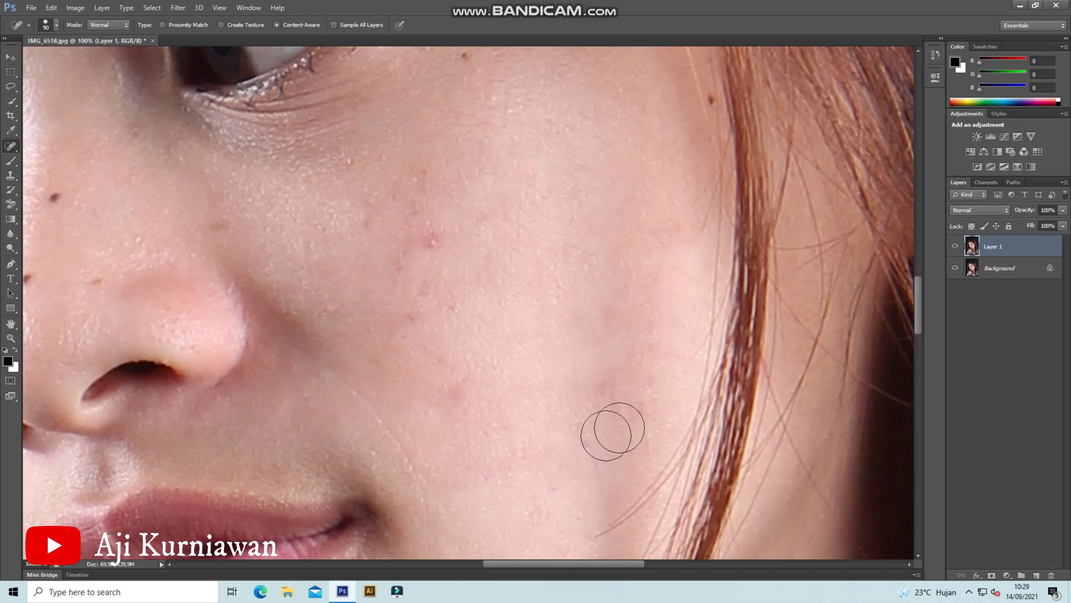
click(636, 404)
click(597, 384)
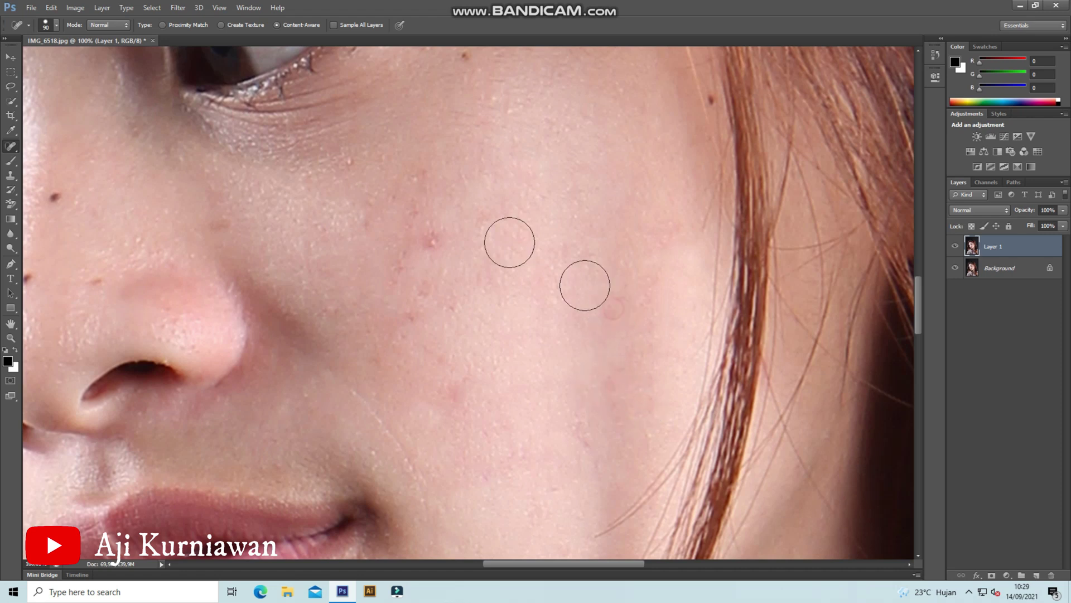
Remove the remaining pimple and redness on the inner cheek below the near eye
click(436, 241)
click(357, 166)
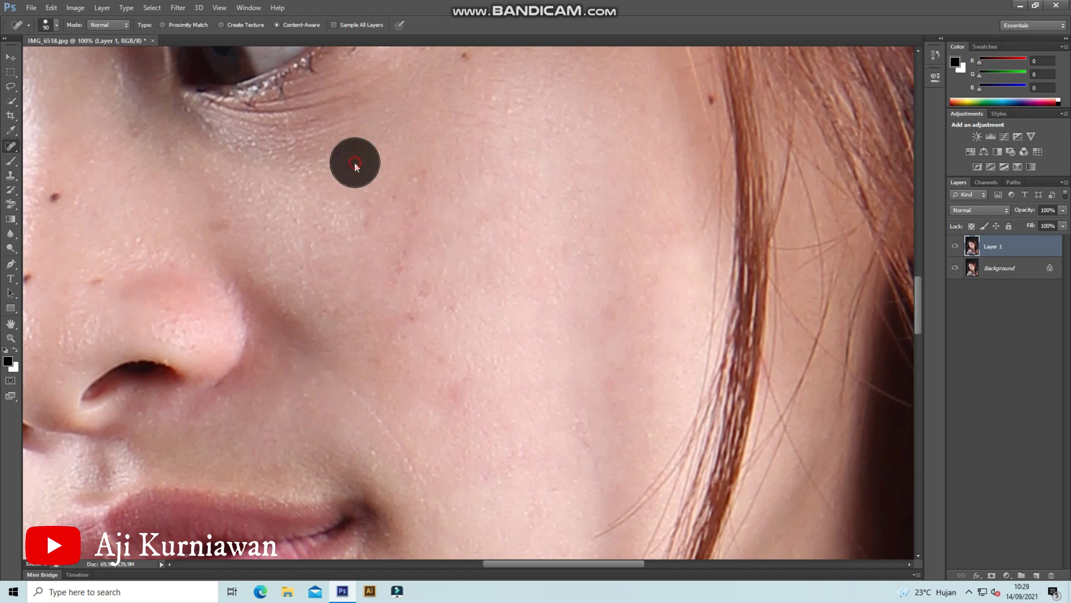
click(398, 259)
click(406, 206)
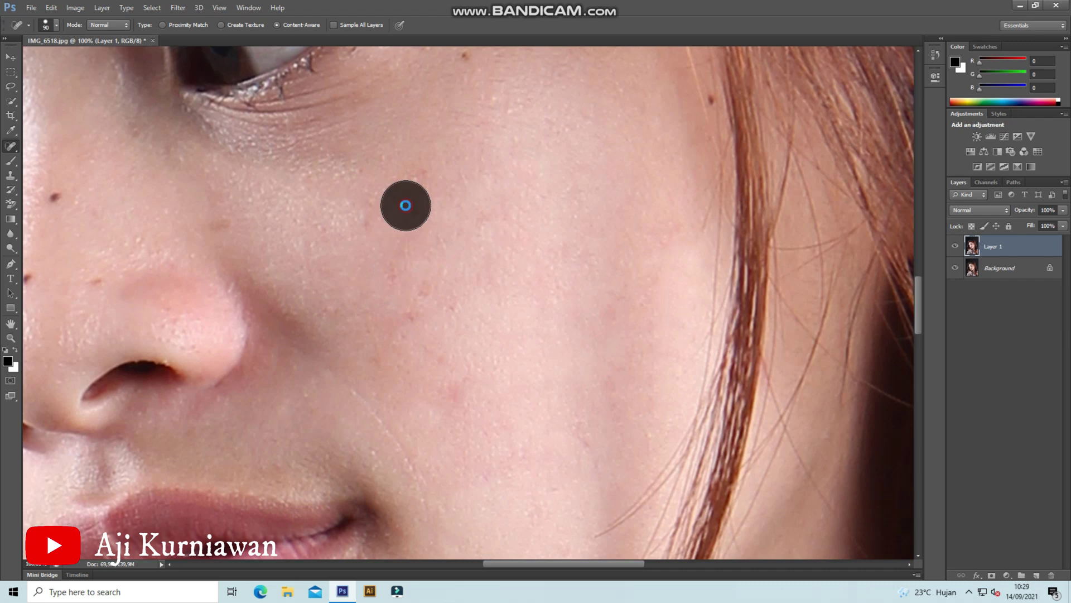
click(408, 230)
Heal the faint spot on the far cheek and the two spots at the inner end of the far eyebrow
drag(439, 207, 797, 366)
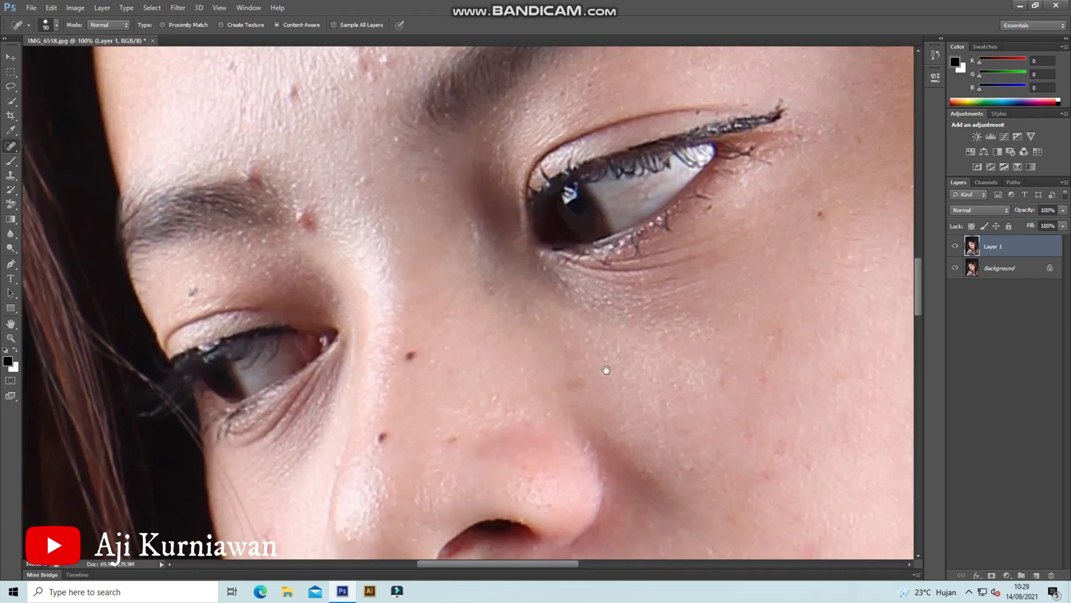
drag(606, 370, 724, 269)
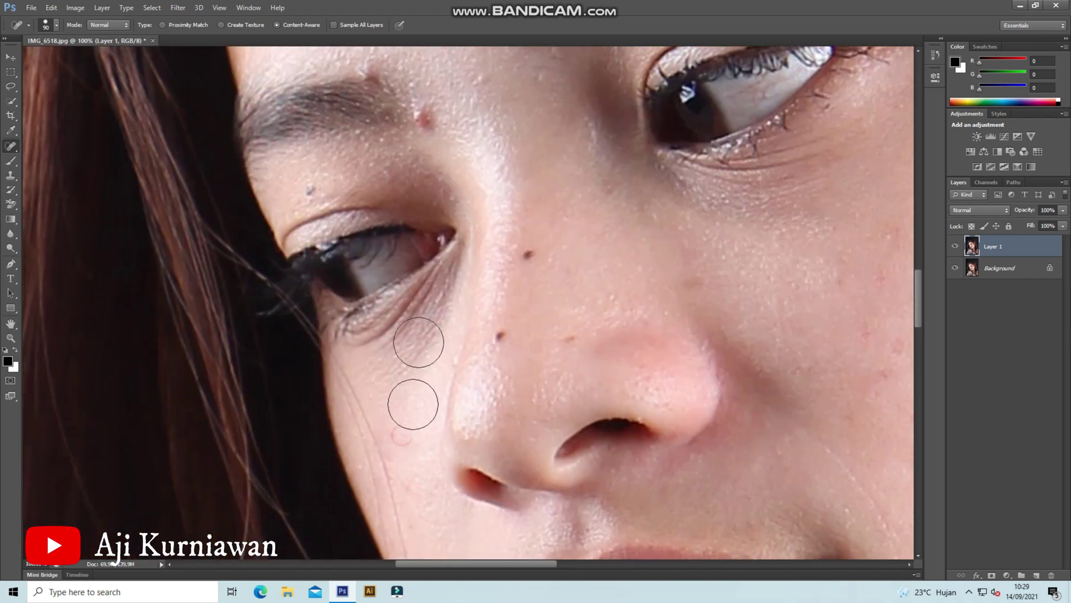
drag(506, 406, 591, 599)
click(510, 388)
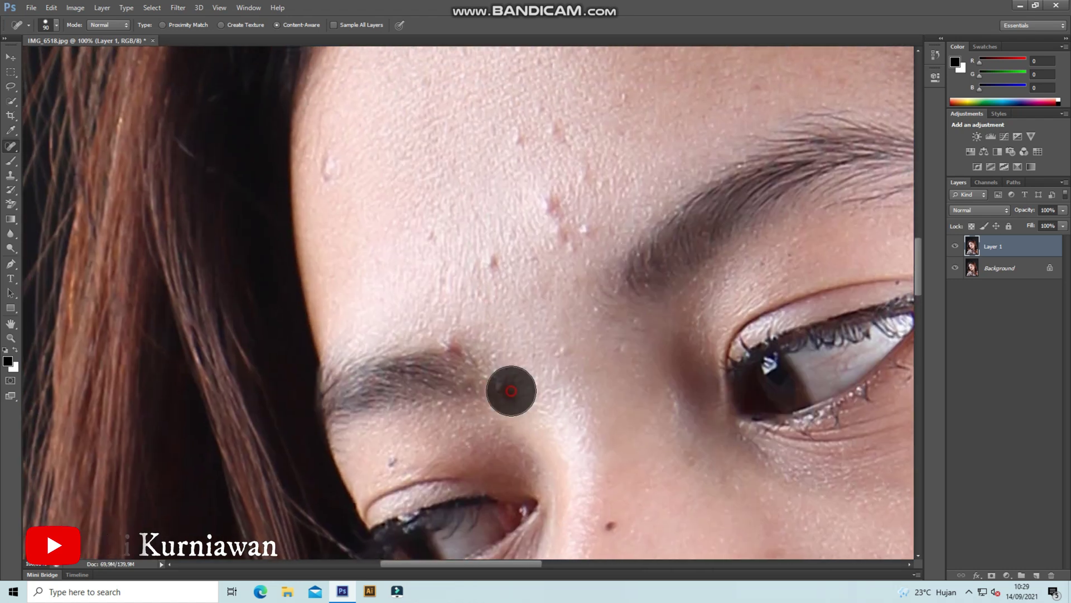
click(449, 327)
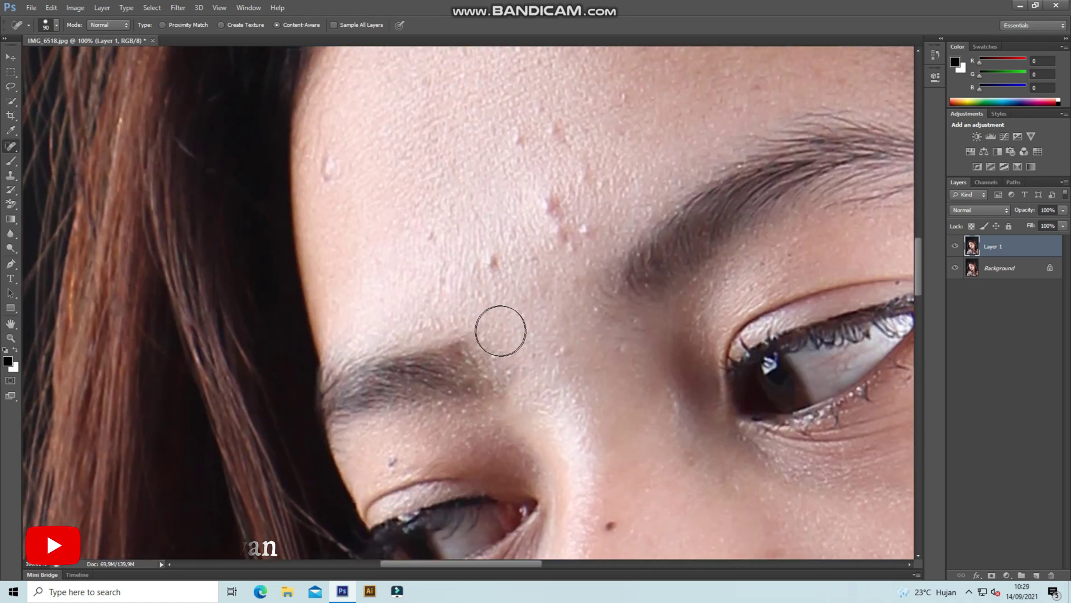
Heal the cluster of pimples on the lower forehead and the skin between the eyebrows
click(495, 262)
click(546, 205)
click(552, 227)
click(584, 228)
click(567, 358)
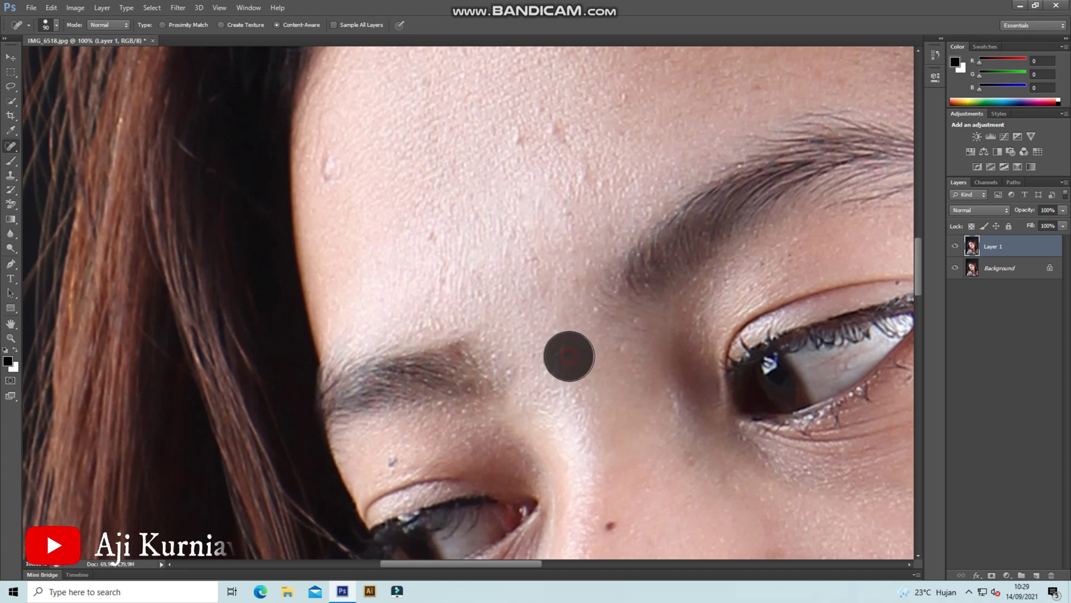
Heal the bump at the forehead's far edge and the remaining spots on the middle forehead
drag(546, 219, 630, 354)
click(427, 296)
click(669, 303)
click(617, 393)
Heal the small blemishes on the upper forehead between the near eyebrow and the hairline
drag(532, 304, 278, 386)
click(515, 337)
click(552, 327)
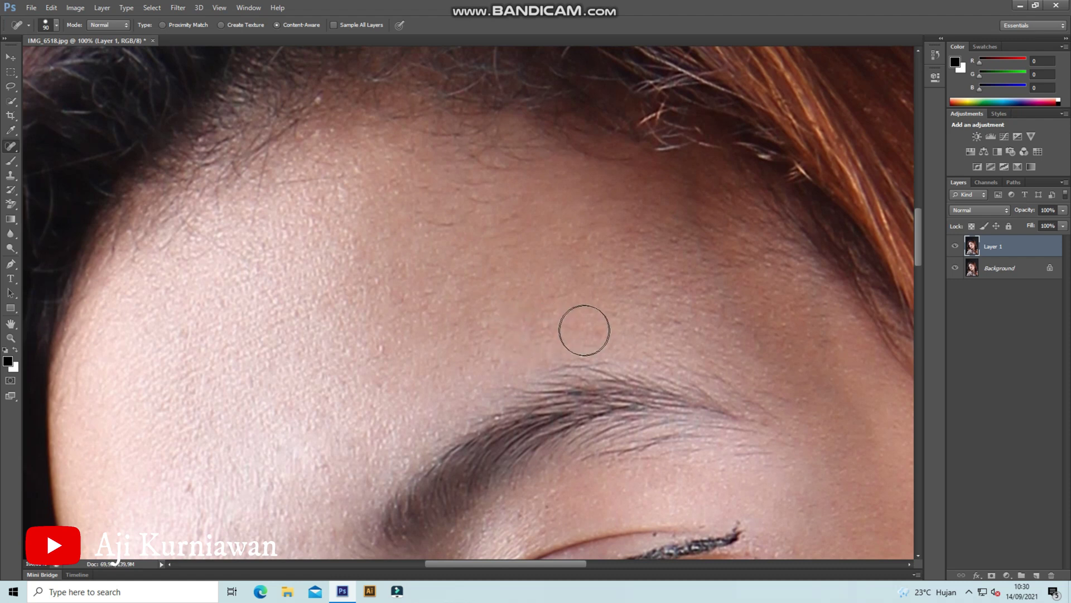
click(685, 309)
mouse_move(492, 354)
mouse_down()
mouse_move(583, 210)
mouse_move(483, 207)
mouse_move(438, 225)
mouse_up()
click(435, 216)
Heal the remaining red marks on the near cheek between the eye and the side of the nose
drag(558, 385, 358, 239)
drag(653, 362, 563, 349)
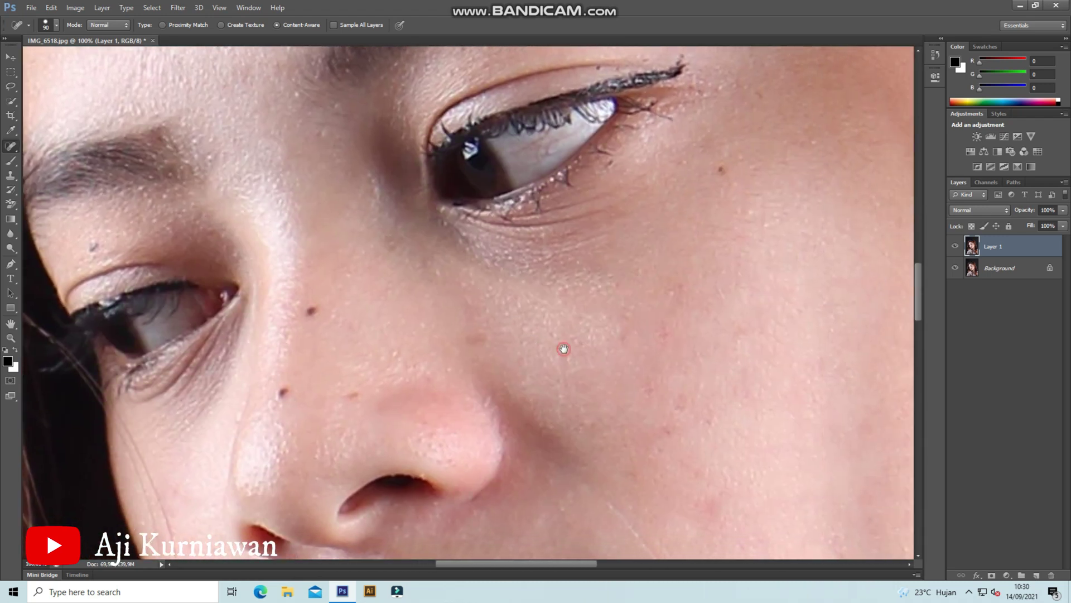
click(674, 290)
click(666, 339)
click(635, 337)
click(651, 393)
click(660, 429)
click(688, 469)
click(710, 419)
Heal the small blemishes on the lower cheek and the chin
drag(673, 311, 643, 253)
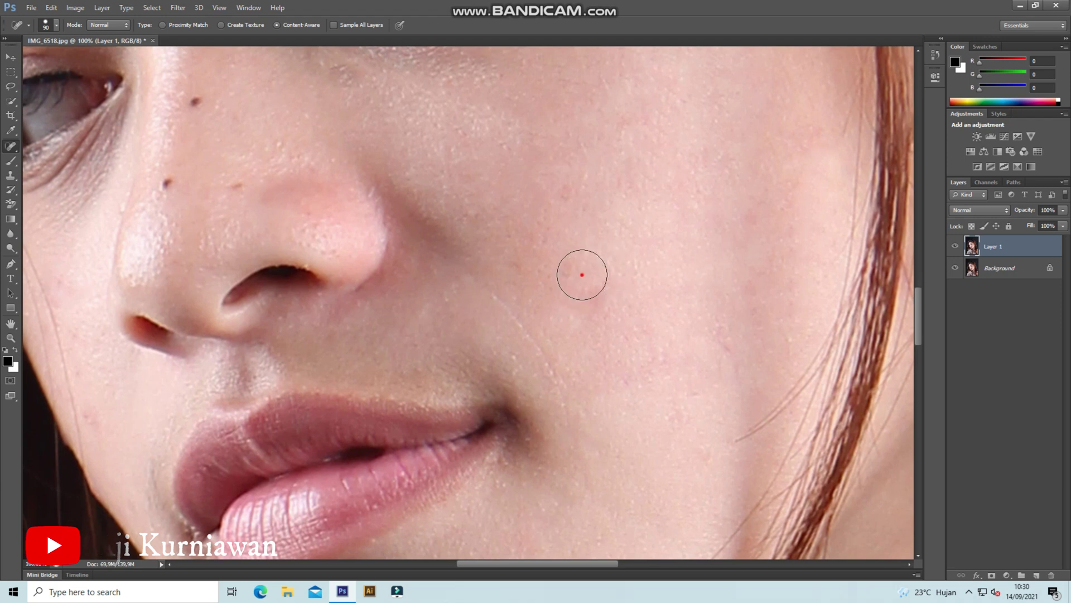
mouse_move(605, 480)
mouse_down()
mouse_move(605, 408)
mouse_move(672, 207)
mouse_up()
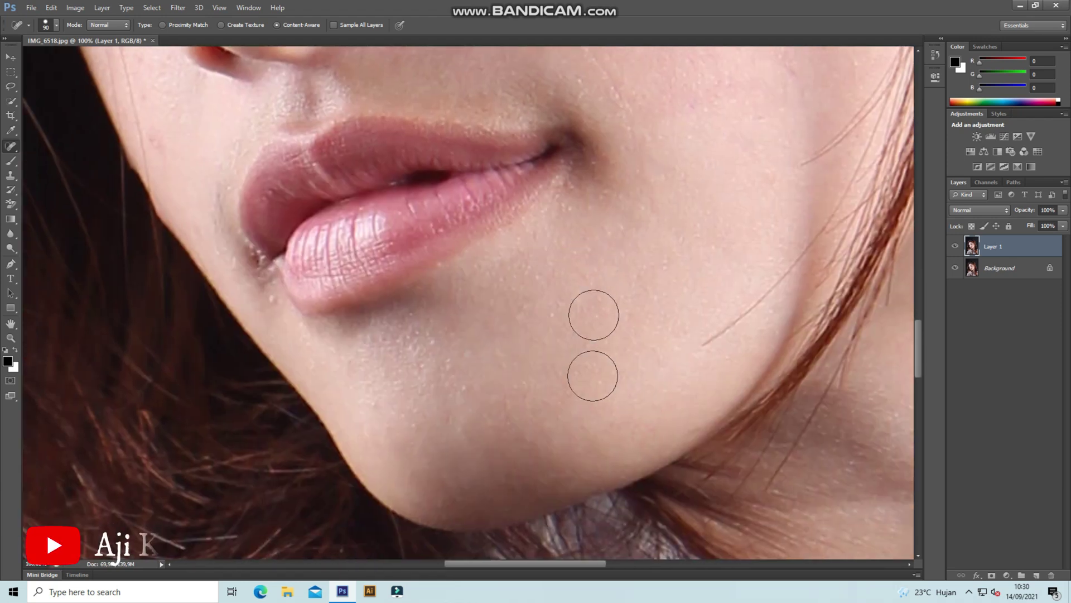
click(376, 404)
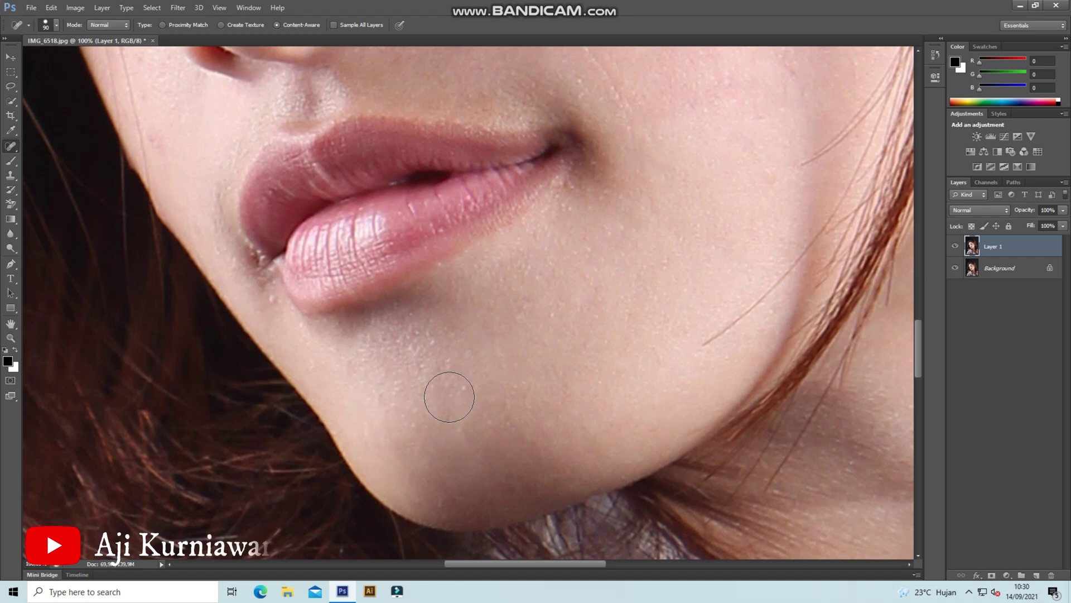
Heal the light brown spot on the side of the nose and, at brush size 70, the dark spot above the far eyelid
drag(627, 224, 708, 426)
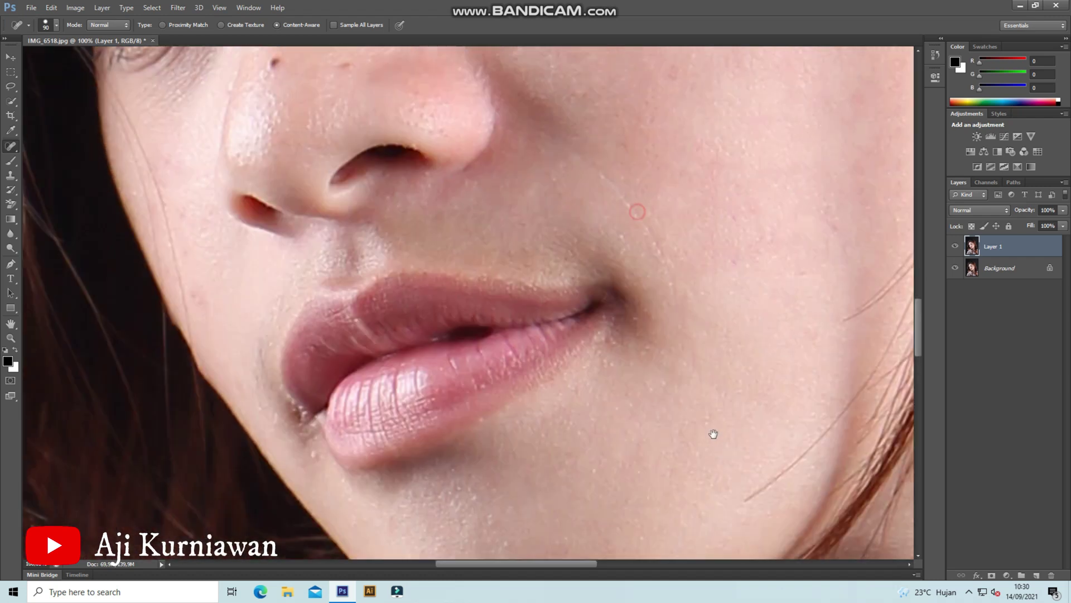
drag(644, 193, 645, 318)
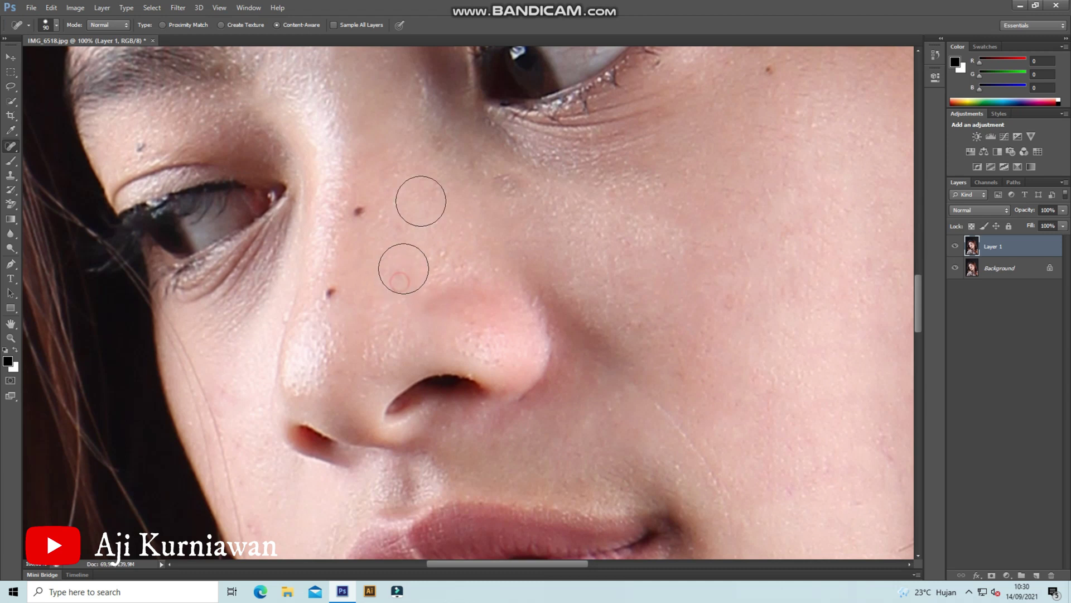
drag(599, 287, 615, 432)
click(178, 331)
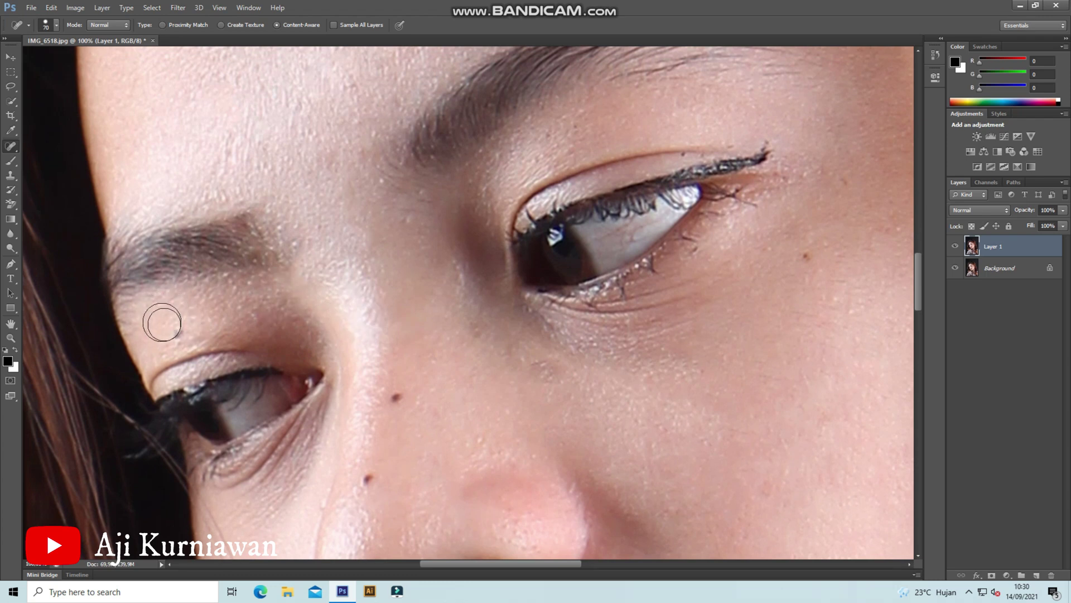
Reduce the brush size to 50 and heal the shiny bumps on the near side of the nose
scroll(442, 292, up, 10)
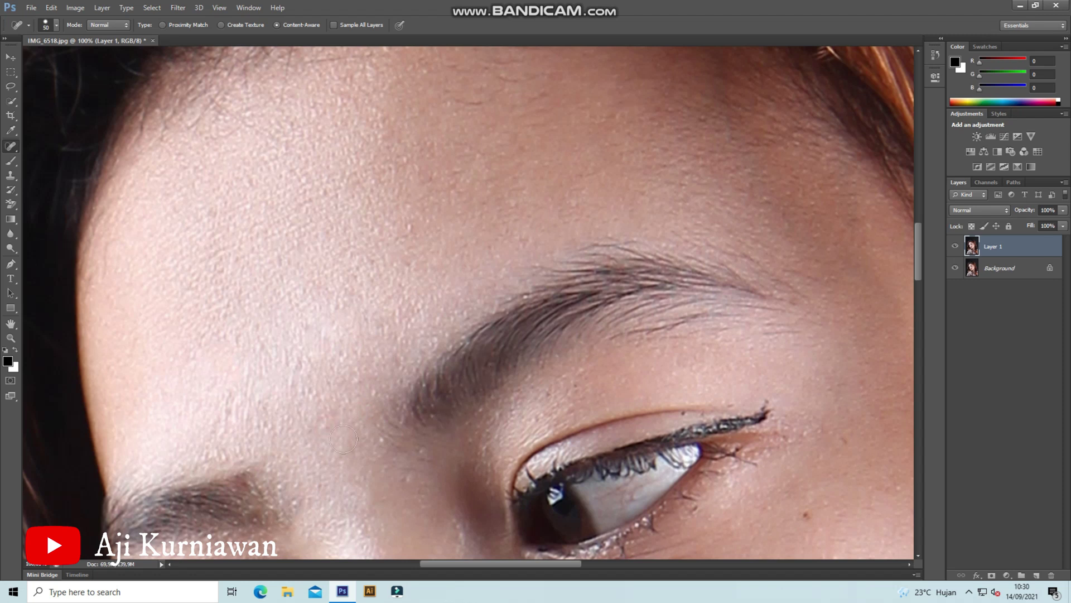
scroll(448, 420, down, 12)
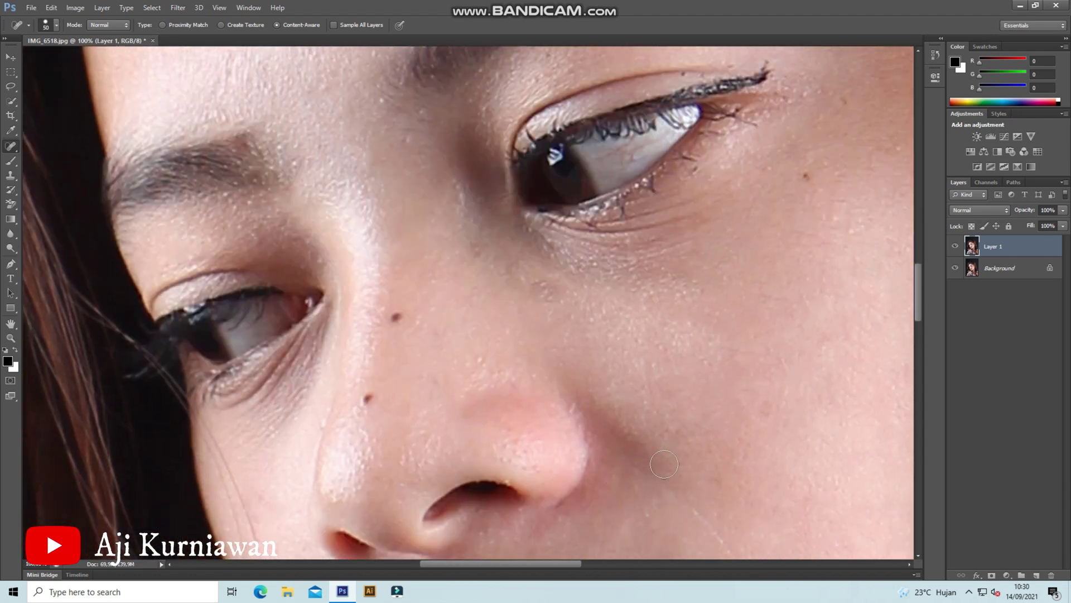
scroll(664, 464, down, 4)
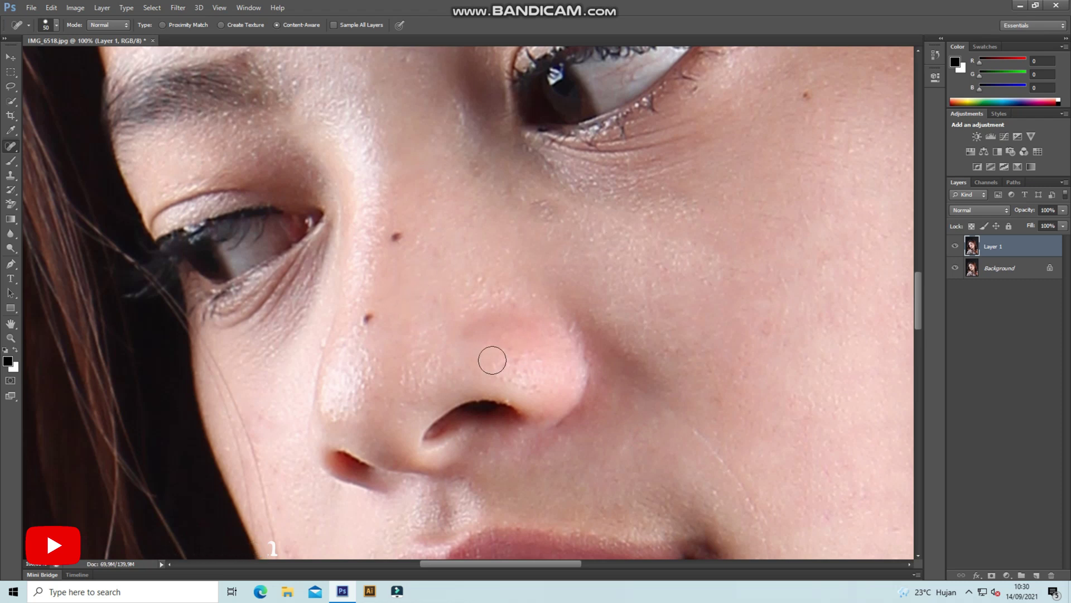
click(521, 380)
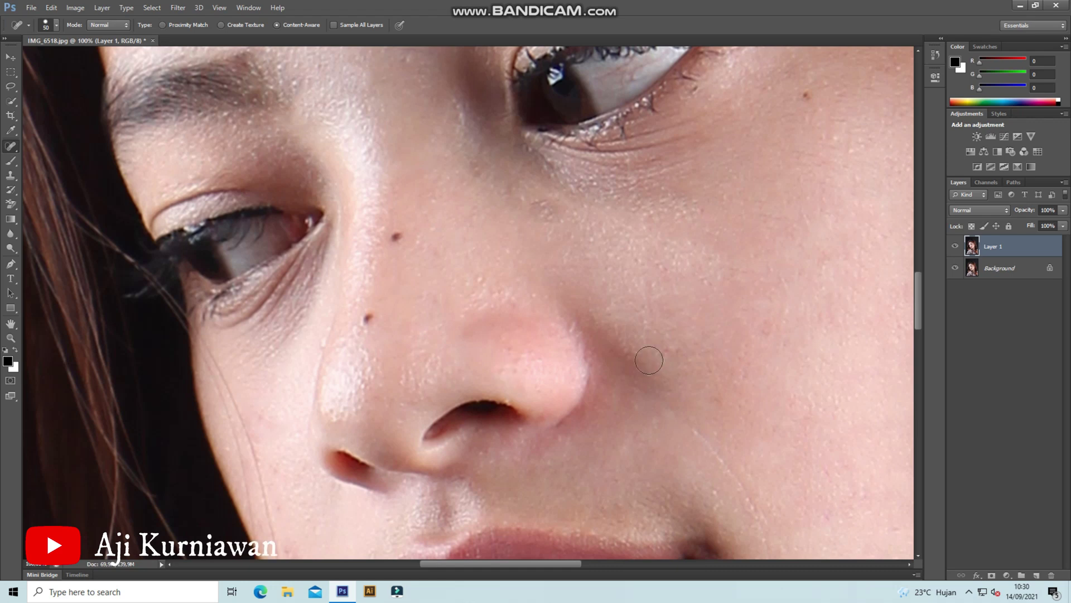
Duplicate the retouched Layer 1 within IMG_6518.jpg, keeping the default name
drag(655, 289, 390, 426)
drag(544, 387, 406, 445)
scroll(407, 446, down, 8)
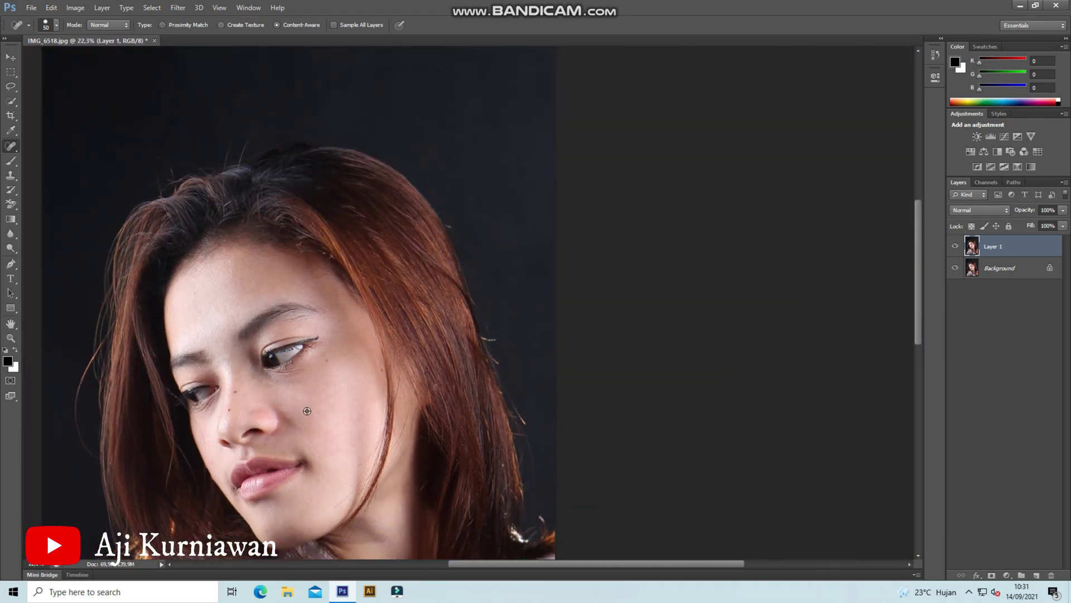
drag(307, 411, 584, 309)
scroll(556, 310, up, 5)
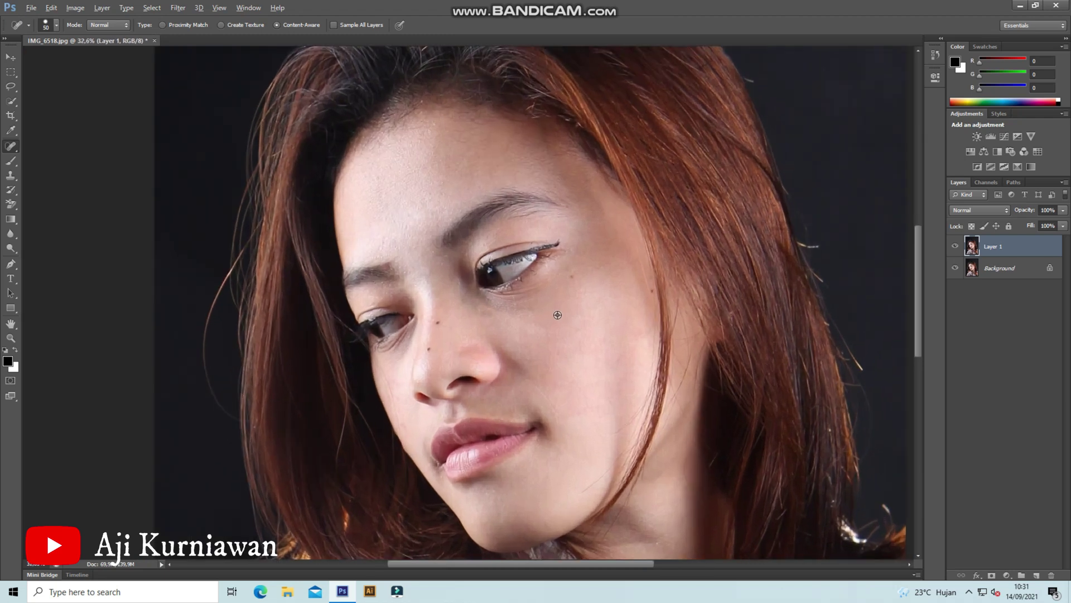
scroll(557, 315, down, 5)
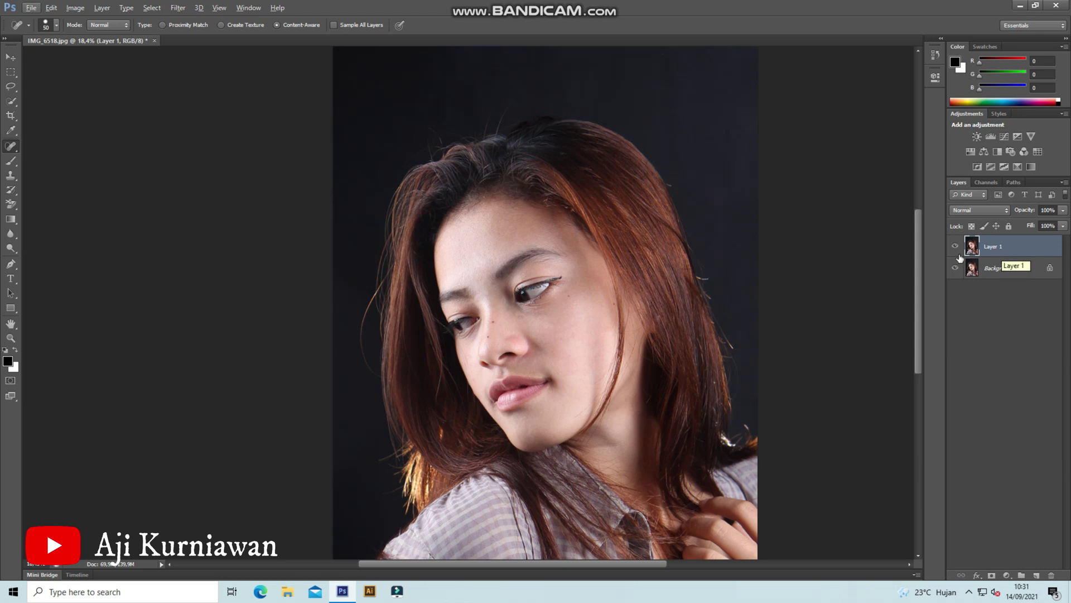
right_click(1000, 246)
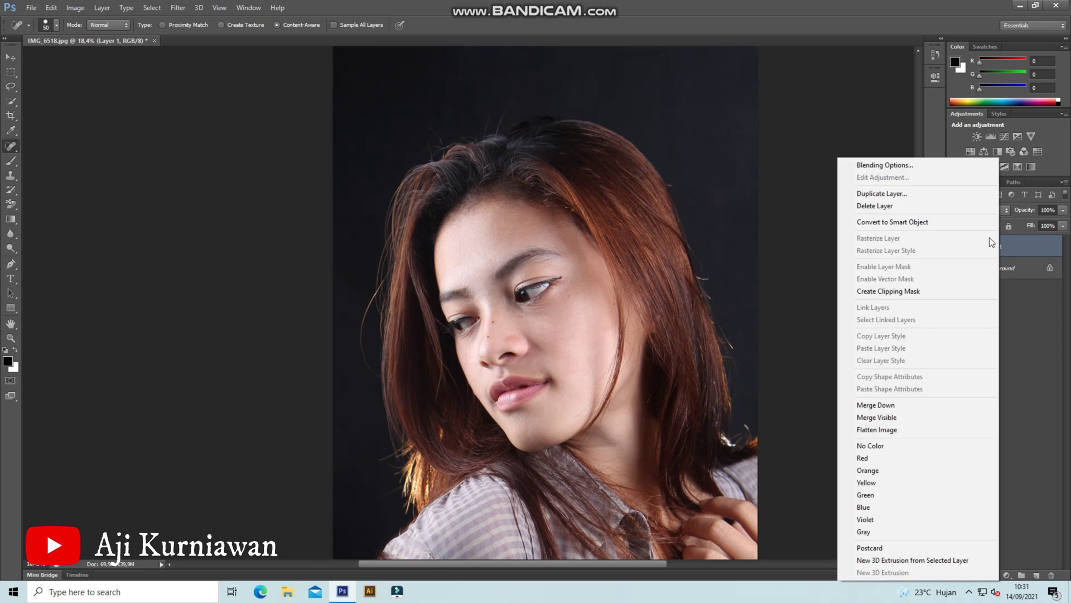
click(881, 194)
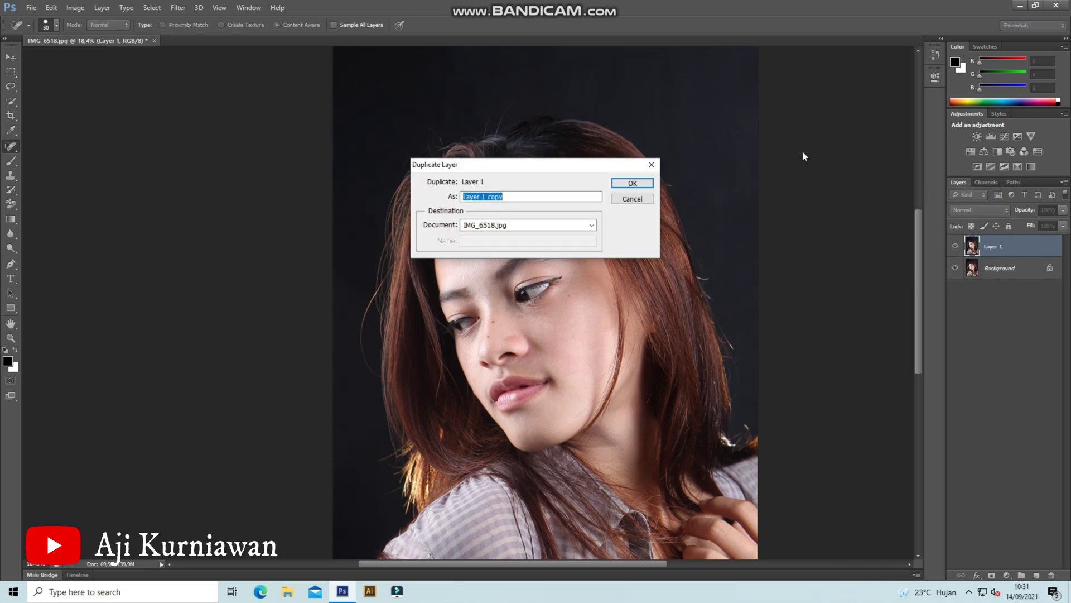
click(643, 198)
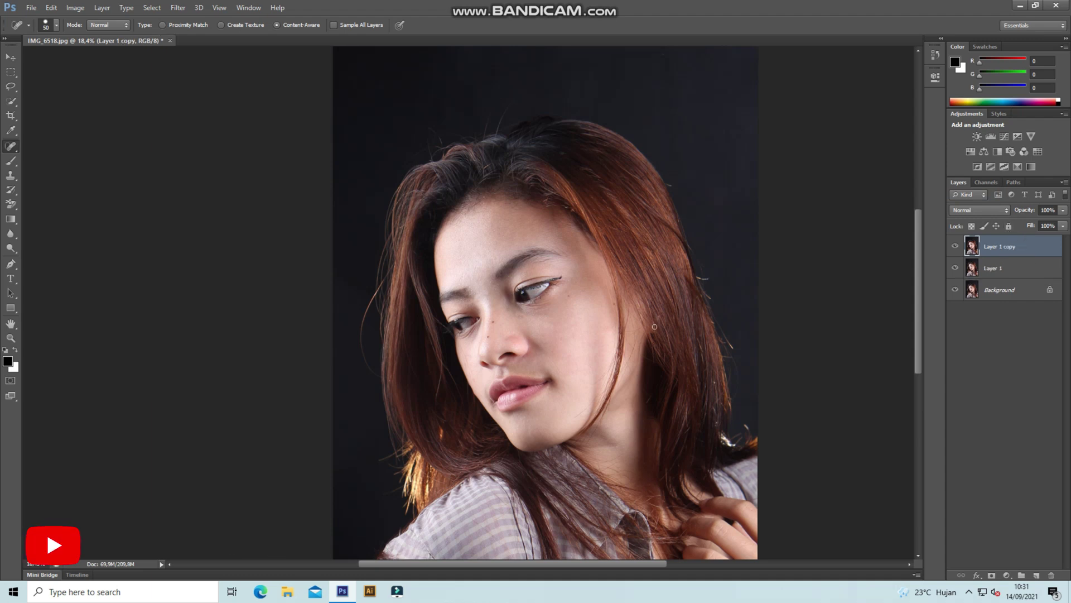
Hide the new layer copy and repeatedly toggle the visibility of Layer 1 to compare the face before and after healing
scroll(548, 357, up, 5)
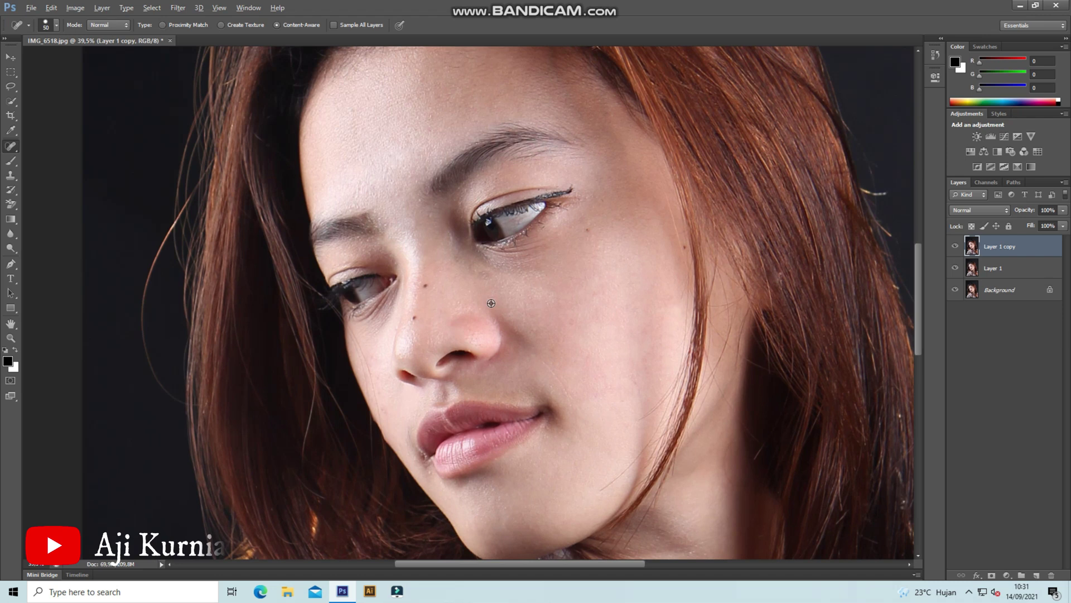
scroll(493, 302, down, 7)
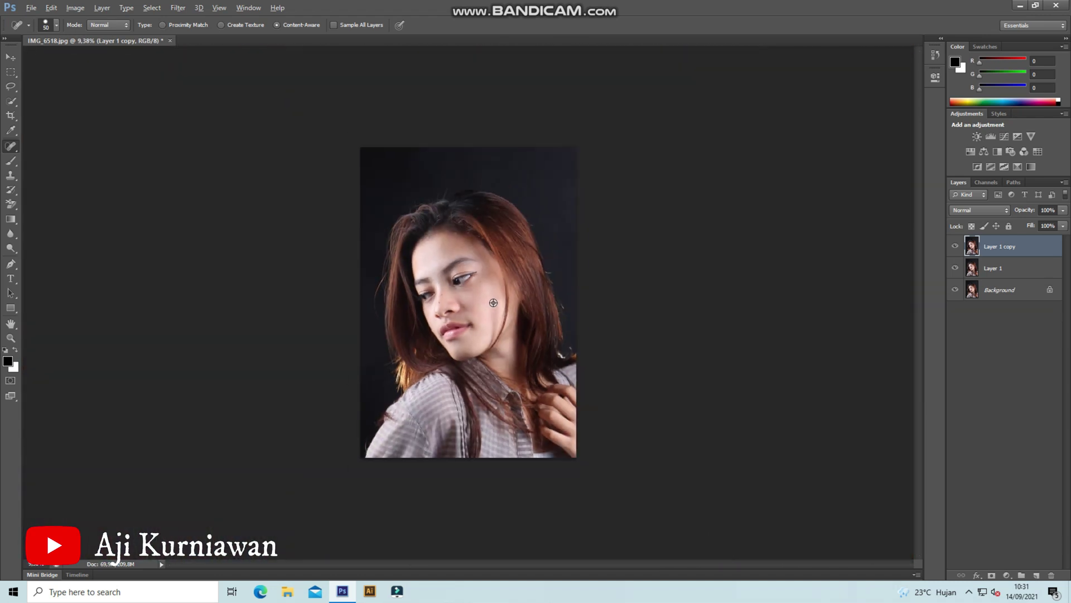
key(ctrl+plus)
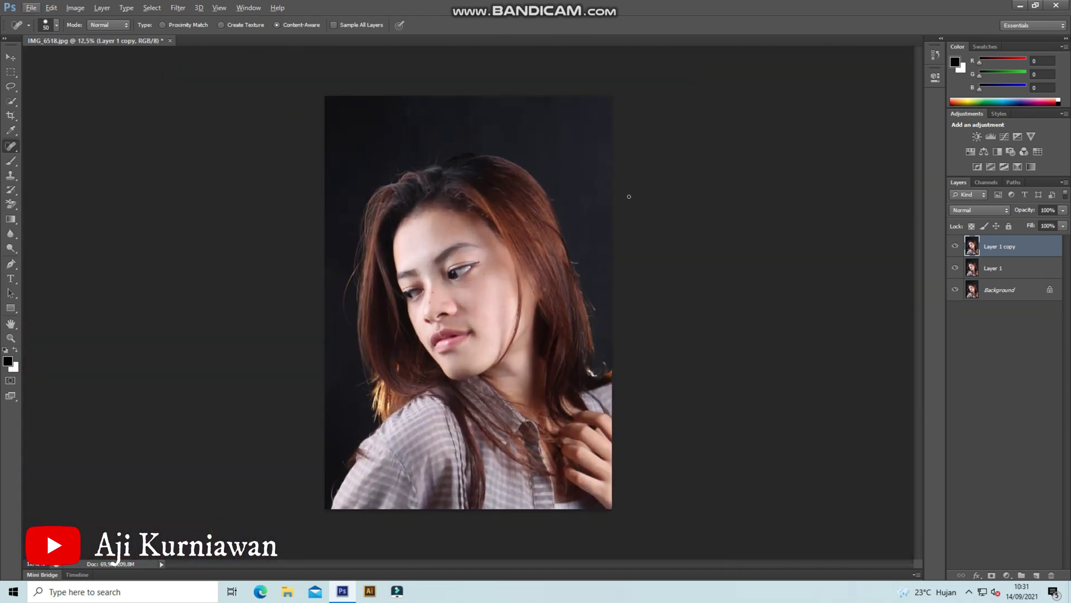
scroll(476, 254, up, 6)
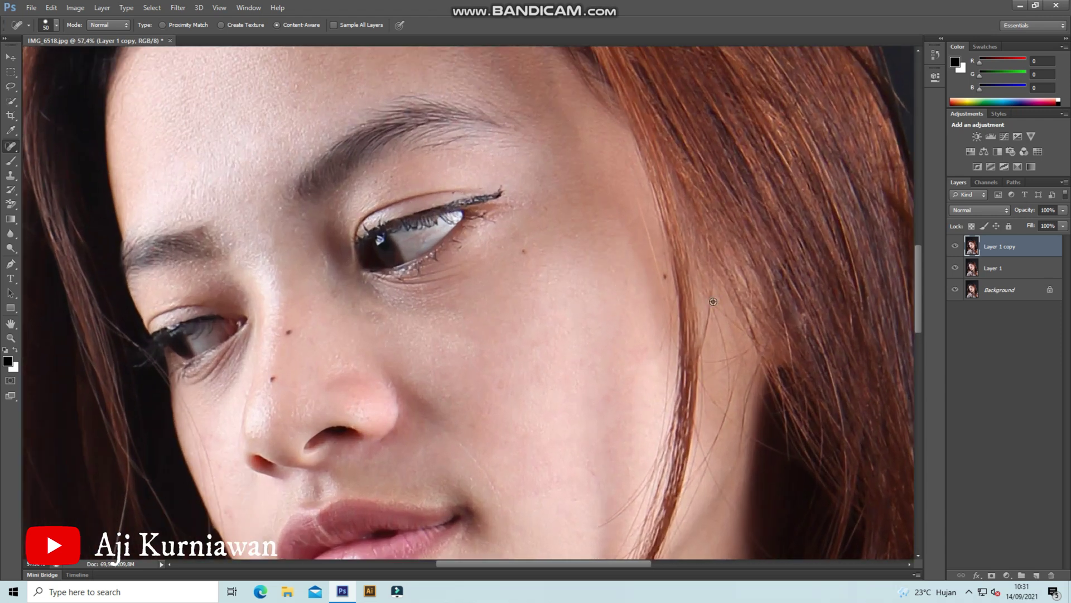
click(956, 246)
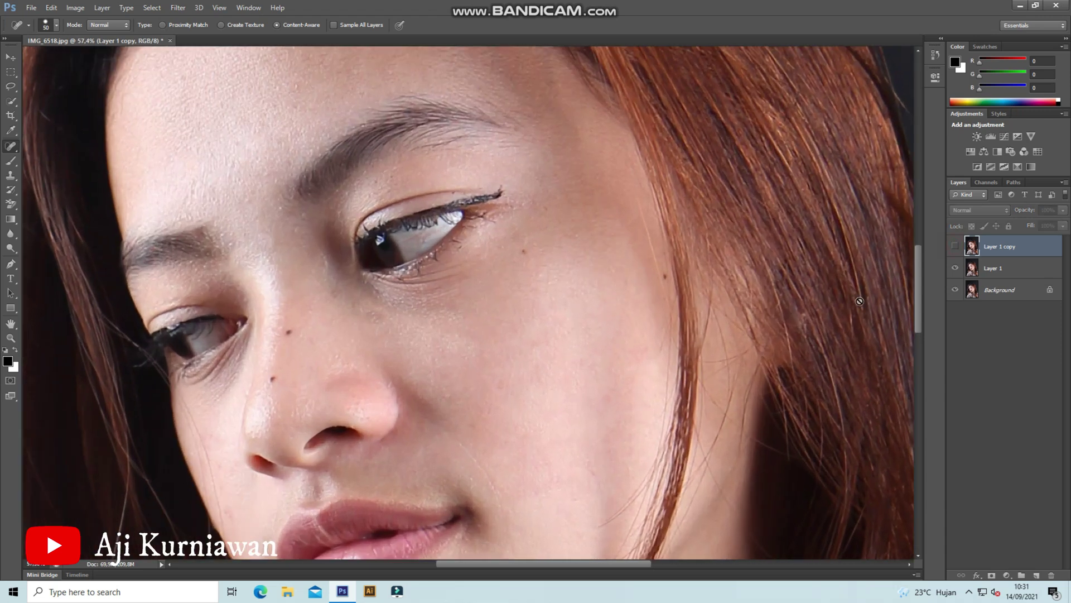
click(955, 269)
click(954, 268)
click(954, 269)
click(954, 269)
click(954, 269)
click(955, 269)
click(954, 269)
click(954, 269)
click(954, 269)
click(954, 269)
click(954, 269)
click(955, 269)
click(954, 269)
click(954, 268)
click(954, 269)
click(955, 269)
click(954, 269)
click(955, 269)
click(954, 269)
click(954, 269)
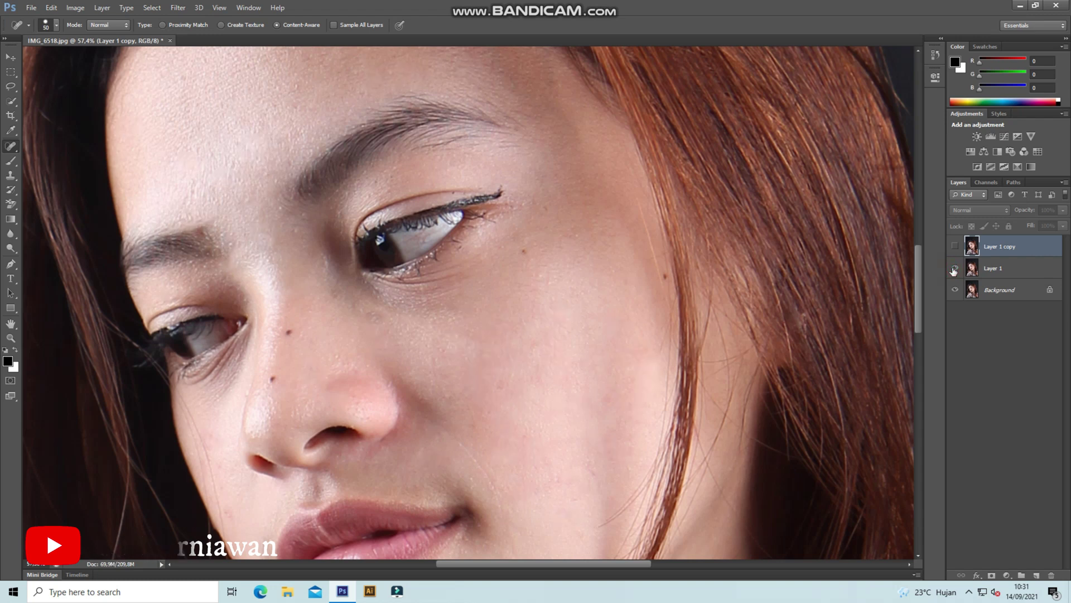